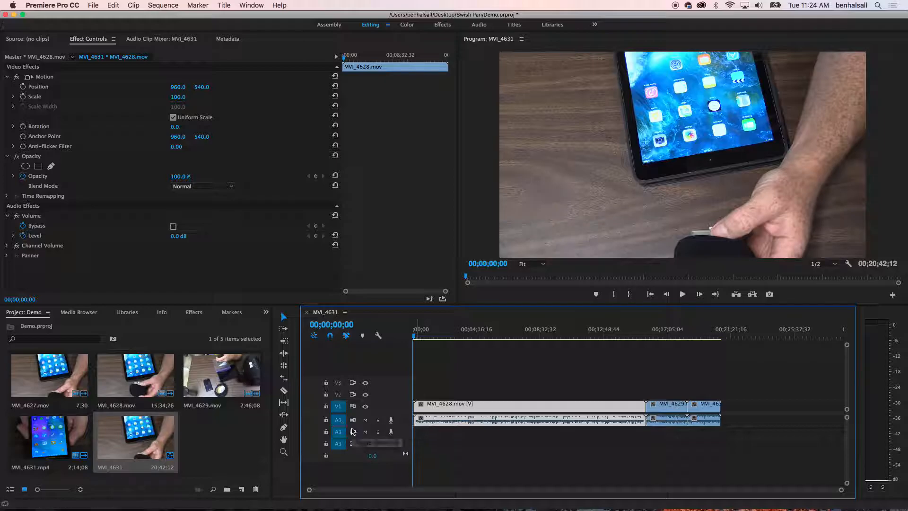
Increase the height of the Audio 1 track and zoom the timeline in on the first minute of the sequence.
left_click_drag(354, 426, 353, 445)
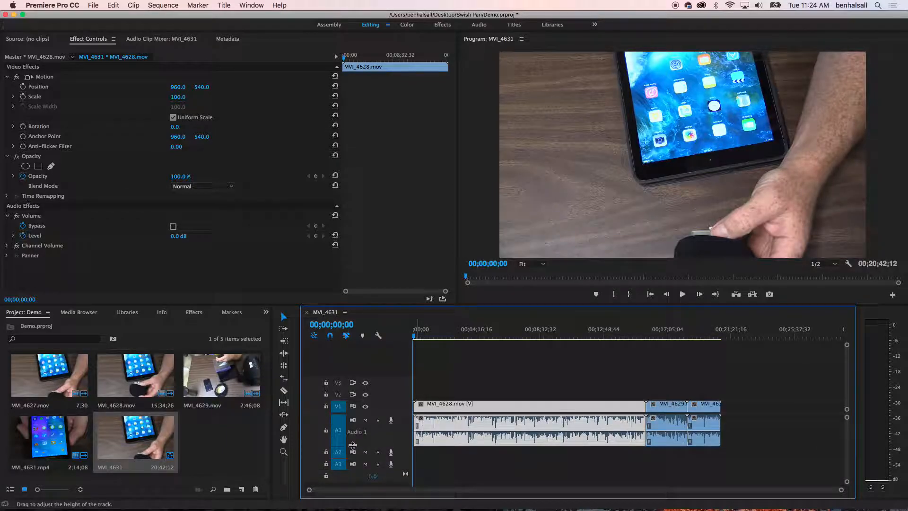
left_click(420, 332)
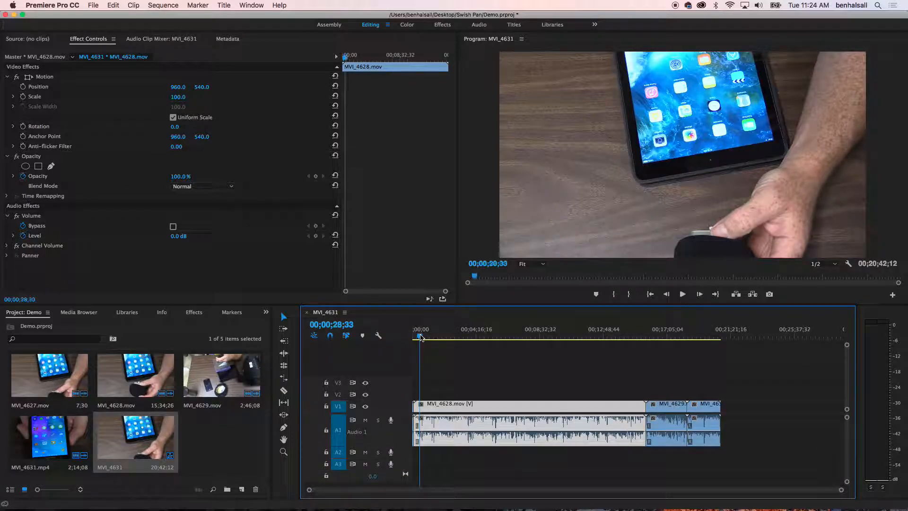
left_click_drag(310, 493, 452, 492)
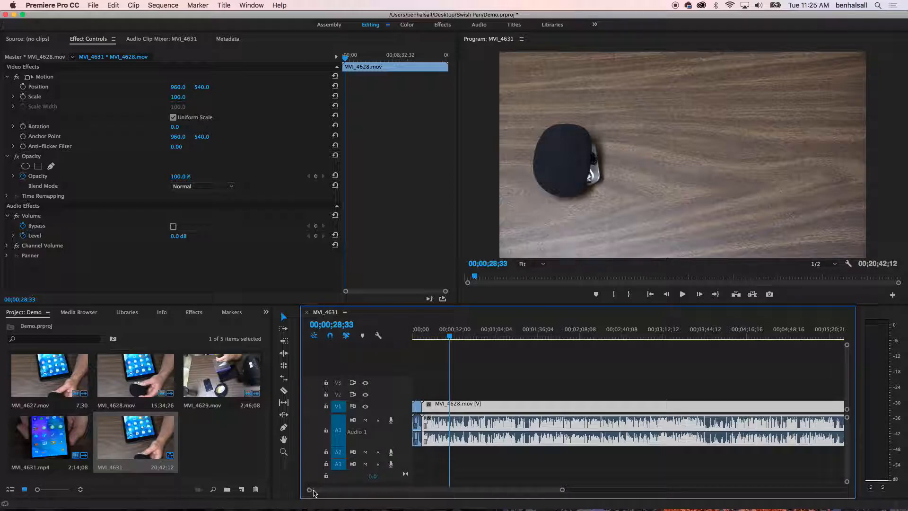
left_click_drag(310, 491, 379, 493)
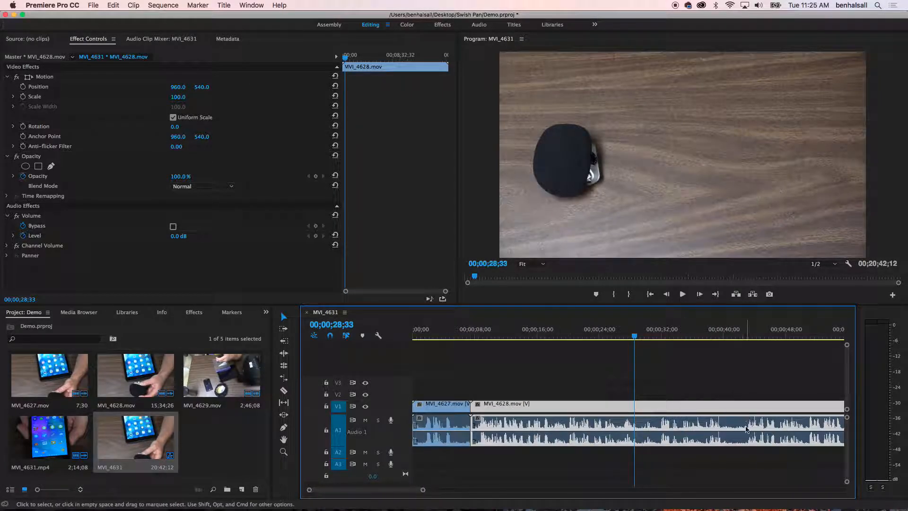
Mark an in-to-out range in the sequence from 00;00;40;07 to 00;00;42;26 within the MVI_4628.mov clip.
left_click(721, 336)
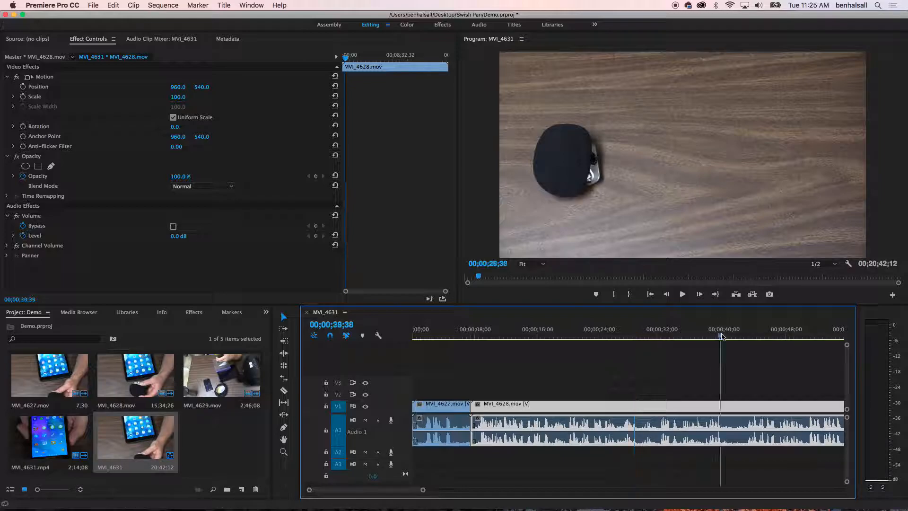
key("space")
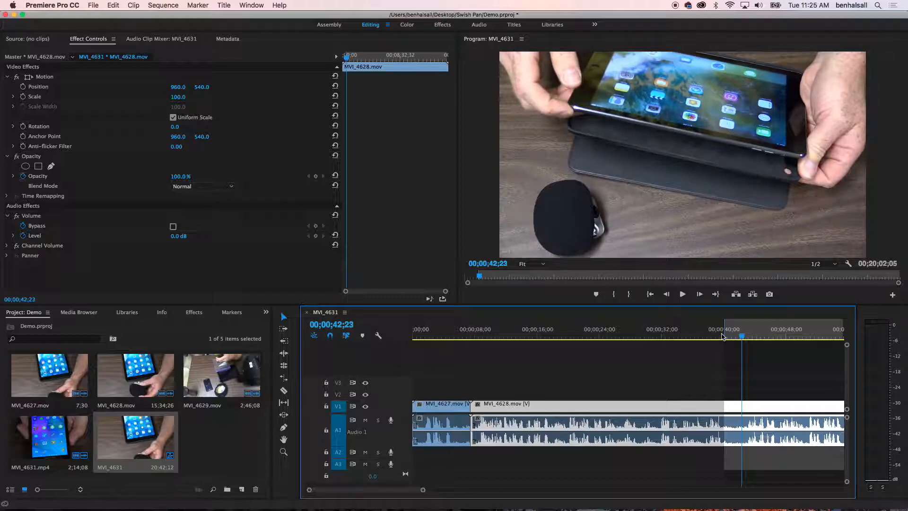
key("space")
key("o")
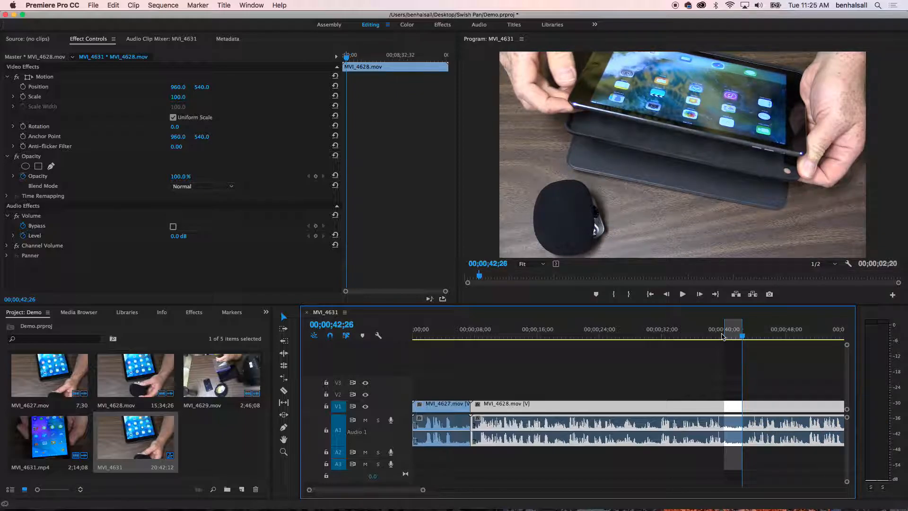
Try lifting the marked range out of the MVI_4628.mov clip and undo the lift.
key("Up")
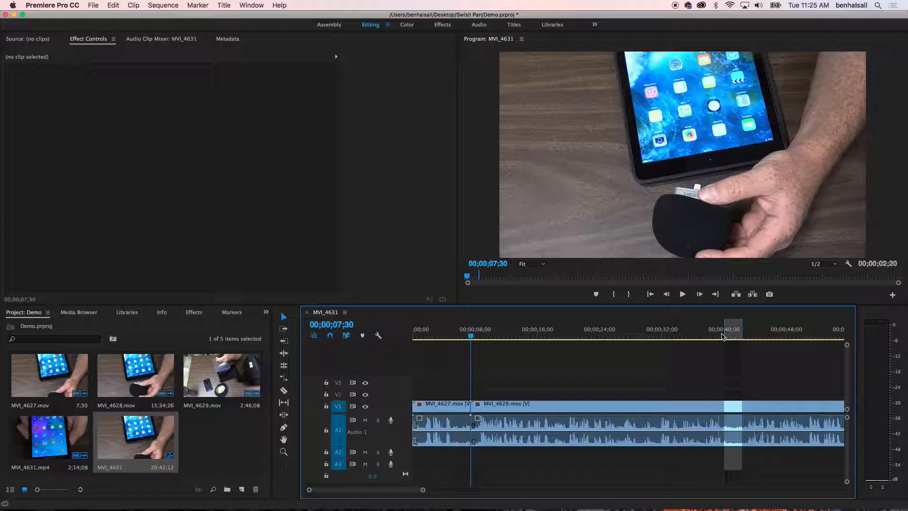
left_click(731, 333)
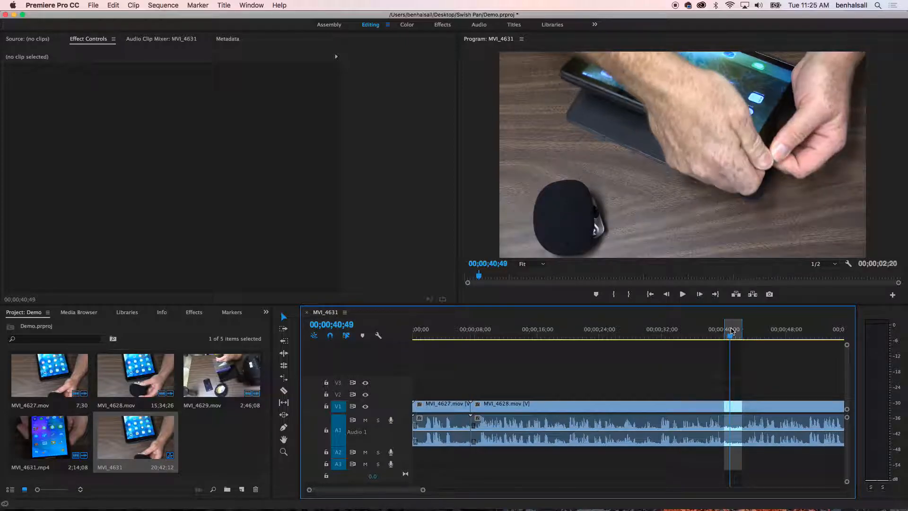
key("semicolon")
key("super+z")
Extract the marked range from the MVI_4628.mov clip so that the remaining footage closes the gap.
key("apostrophe")
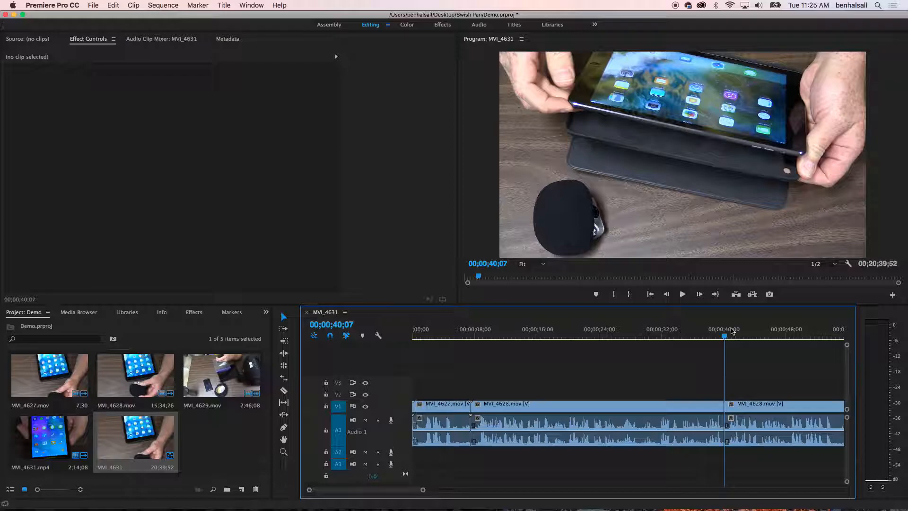
key("super+z")
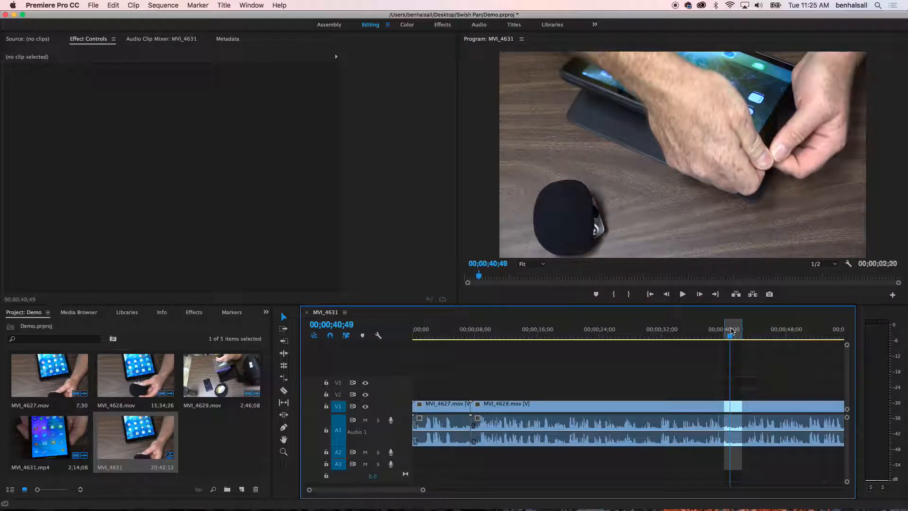
key("apostrophe")
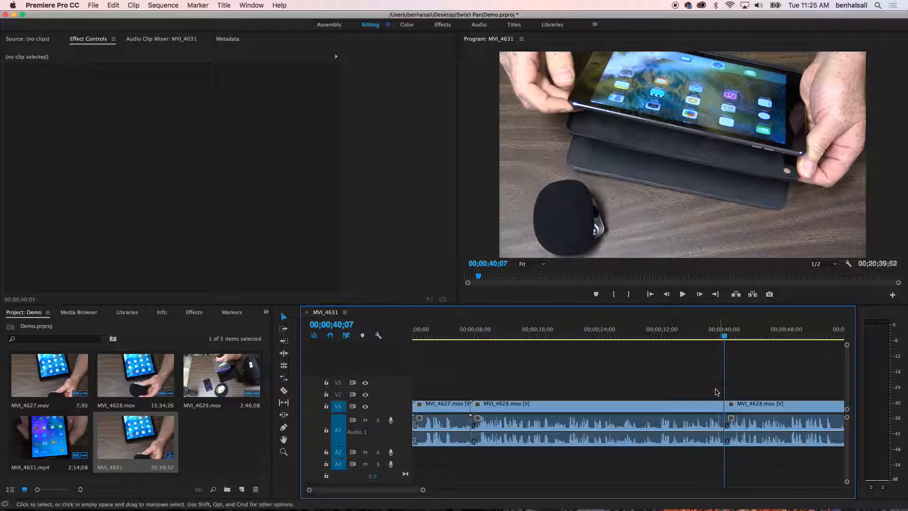
Place the playhead at 00;00;39;50, just before the new cut, and make the Audio 1 track taller.
left_click(718, 337)
mouse_move(718, 337)
left_mouse_down()
mouse_move(732, 337)
mouse_move(722, 339)
left_mouse_up()
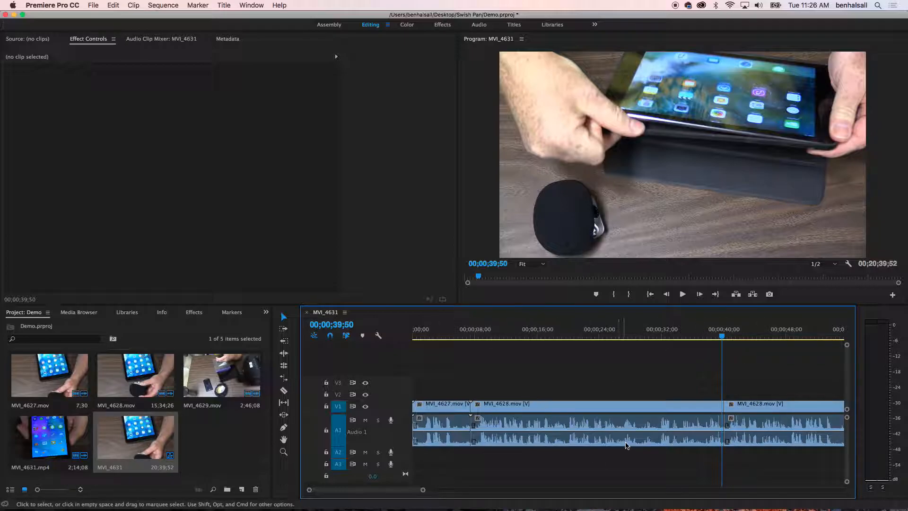
left_click_drag(401, 452, 402, 472)
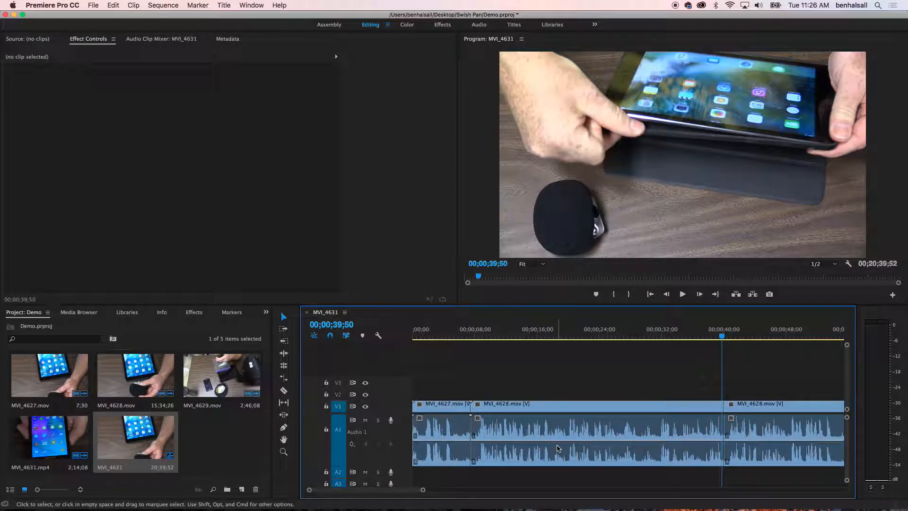
left_click_drag(423, 490, 382, 490)
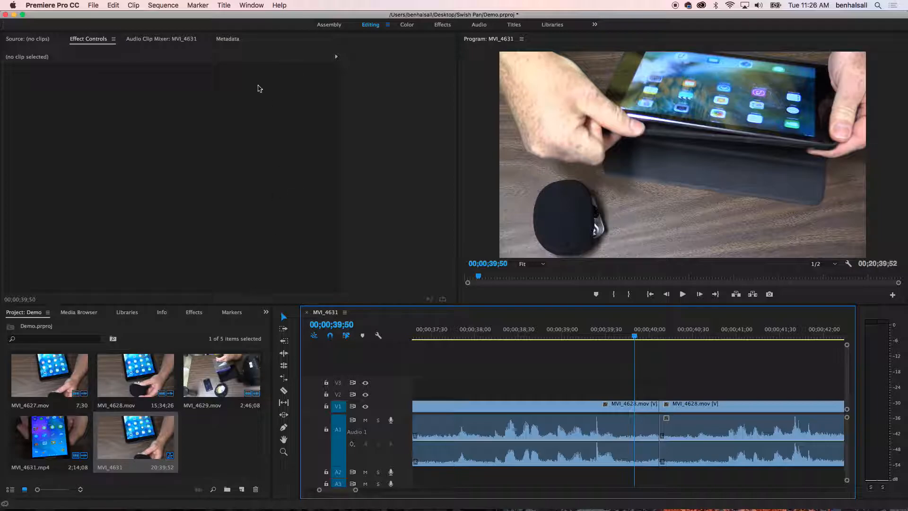
Create a new default still title named Title 01 at 1920 x 1080 and reposition its editing window.
left_click(226, 6)
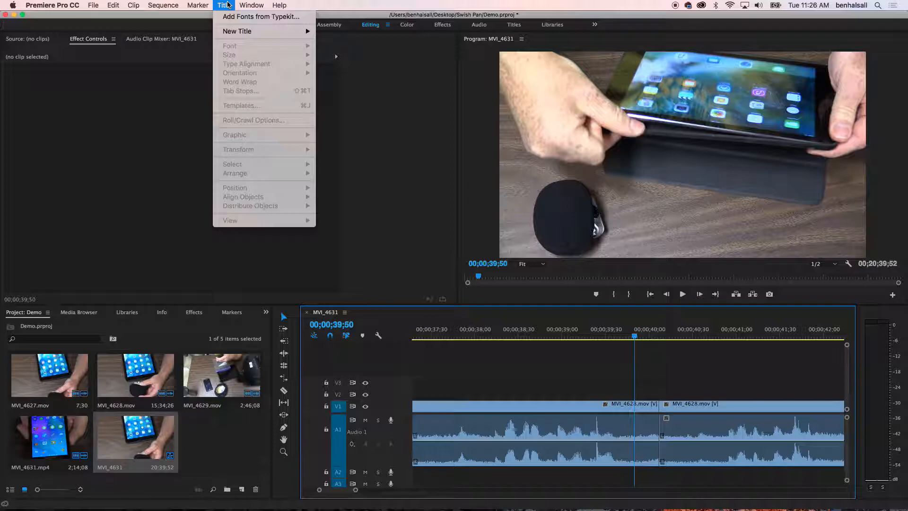
mouse_move(244, 32)
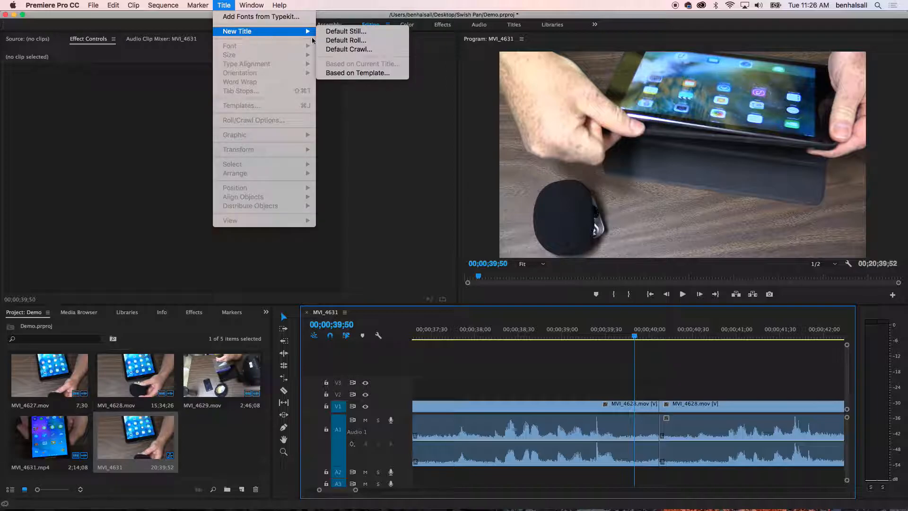
left_click(355, 32)
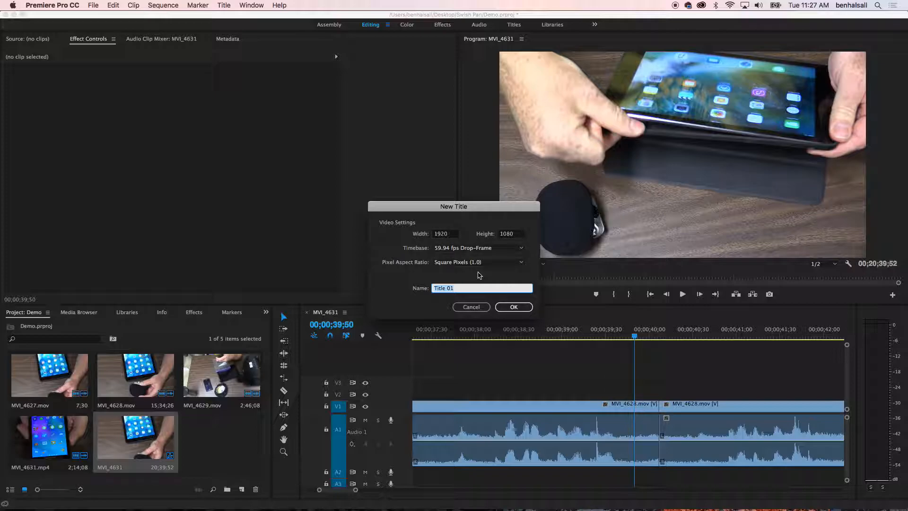
left_click(510, 307)
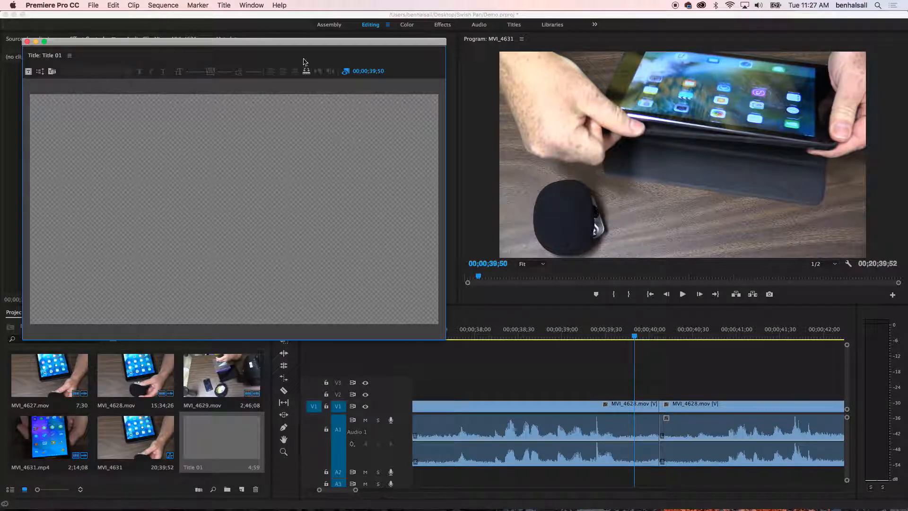
left_click_drag(282, 42, 325, 43)
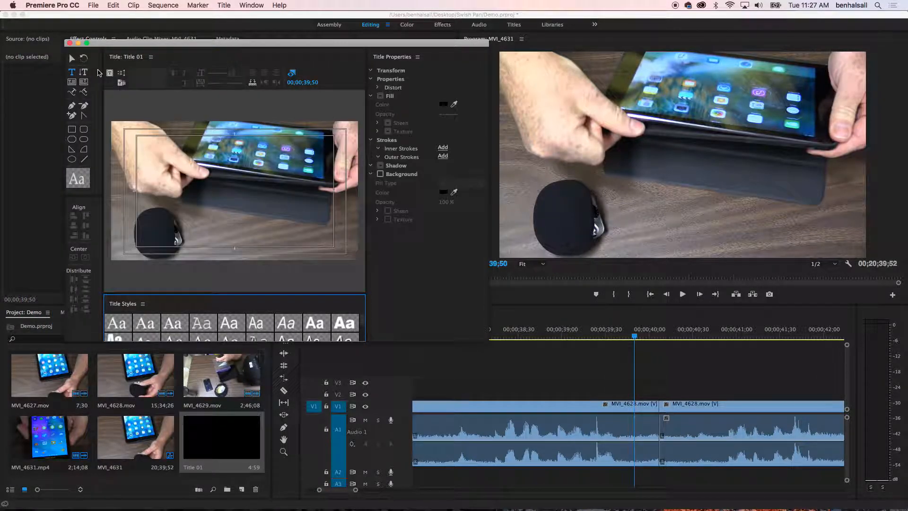
left_click_drag(133, 44, 122, 25)
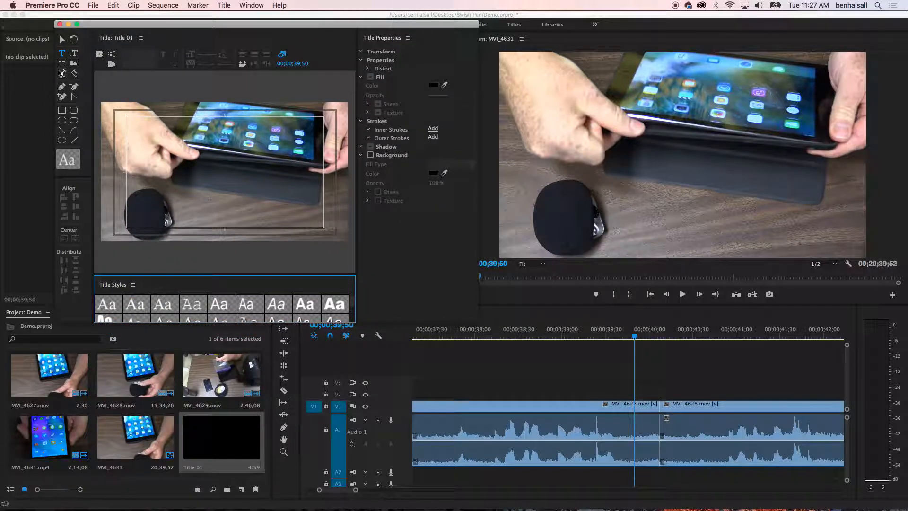
Add the text "Title" at font size 358 and place it in the lower-right part of the video frame.
left_click_drag(149, 130, 303, 175)
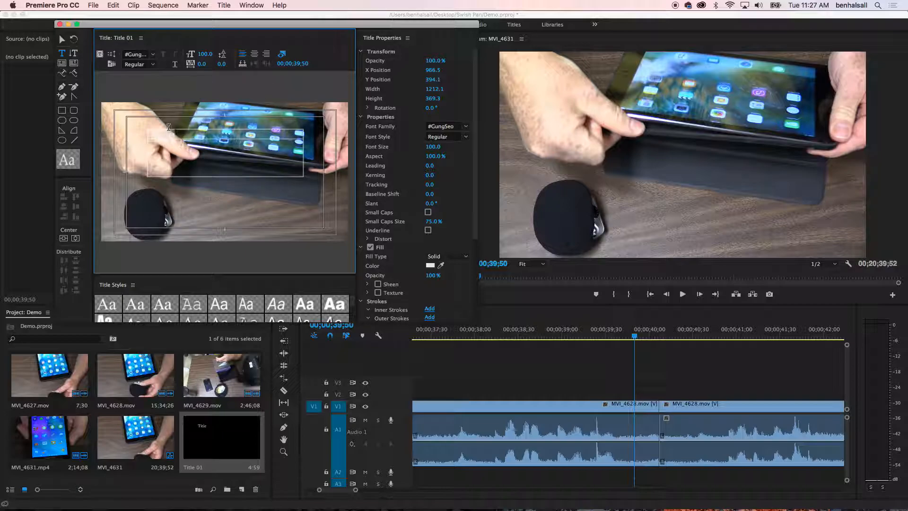
left_click_drag(204, 54, 326, 53)
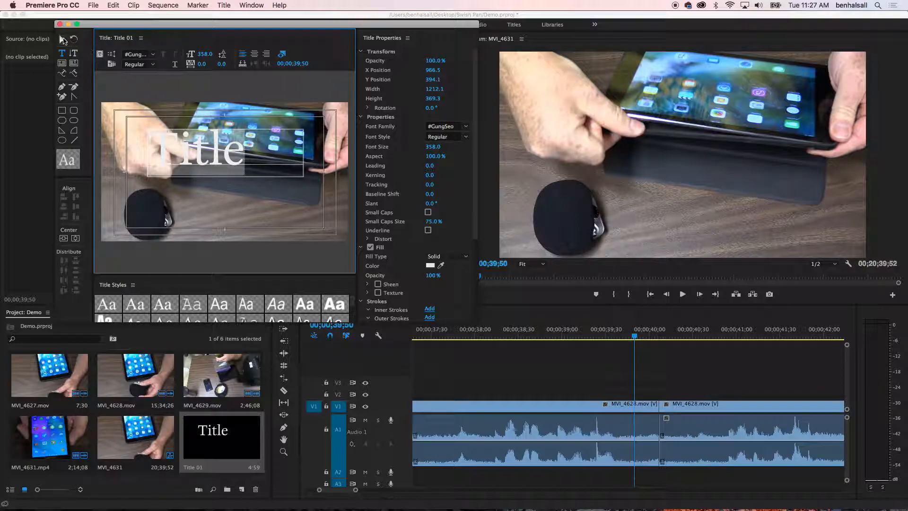
left_click(63, 41)
left_click_drag(199, 159, 275, 207)
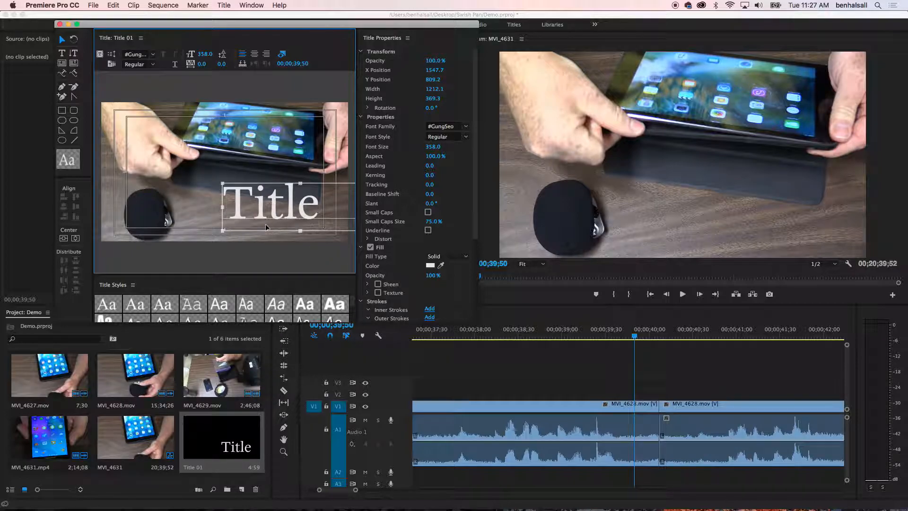
Select all of the title text and set its fill color to dark red 8C1E1E.
double_click(266, 206)
key("super+a")
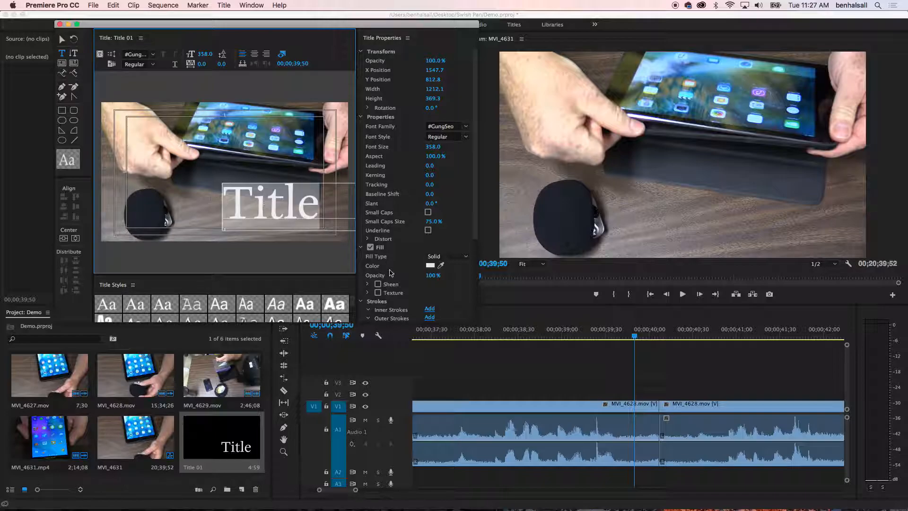
left_click(430, 265)
left_click(440, 190)
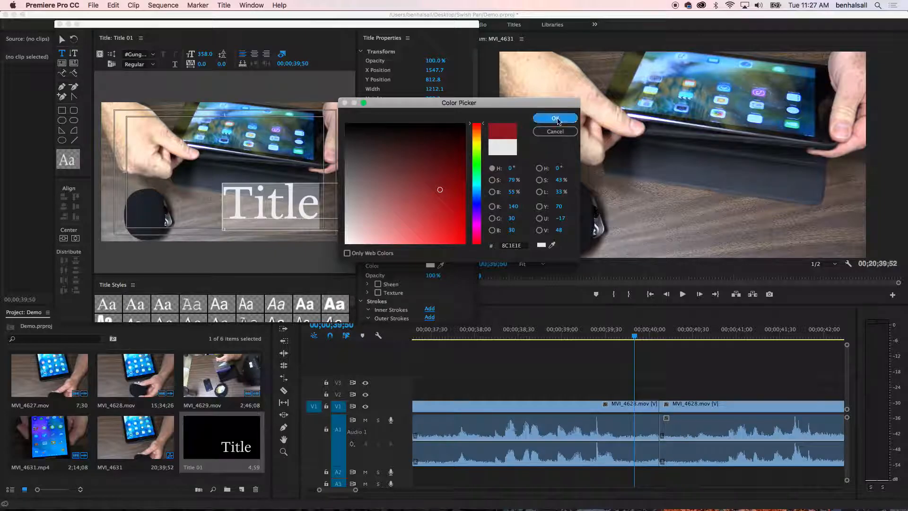
left_click(556, 118)
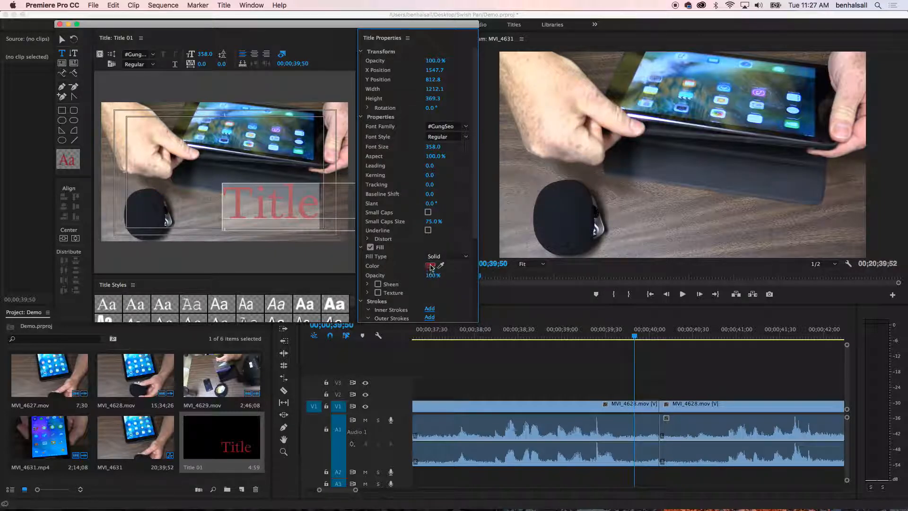
Change the title text's fill color to purple with RGB 118, 87, 186.
left_click(430, 266)
left_click_drag(422, 152, 409, 211)
left_click_drag(478, 130, 478, 211)
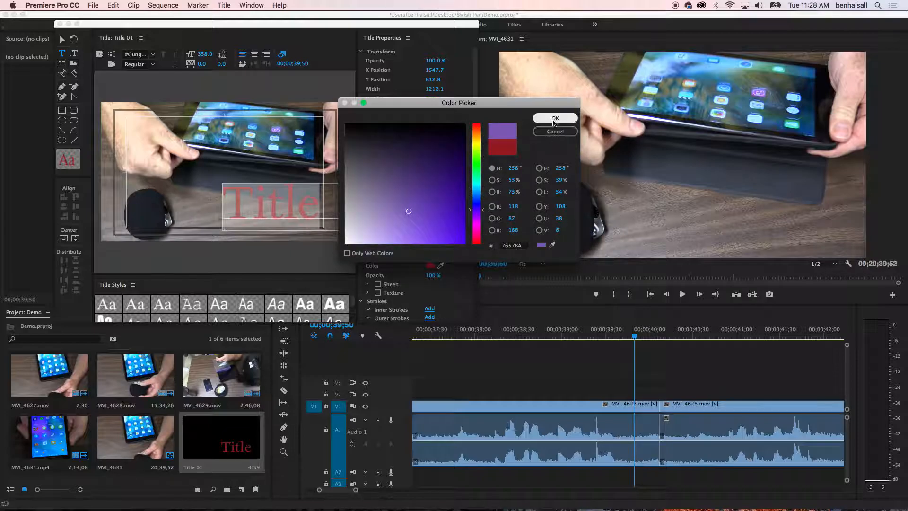
left_click(551, 119)
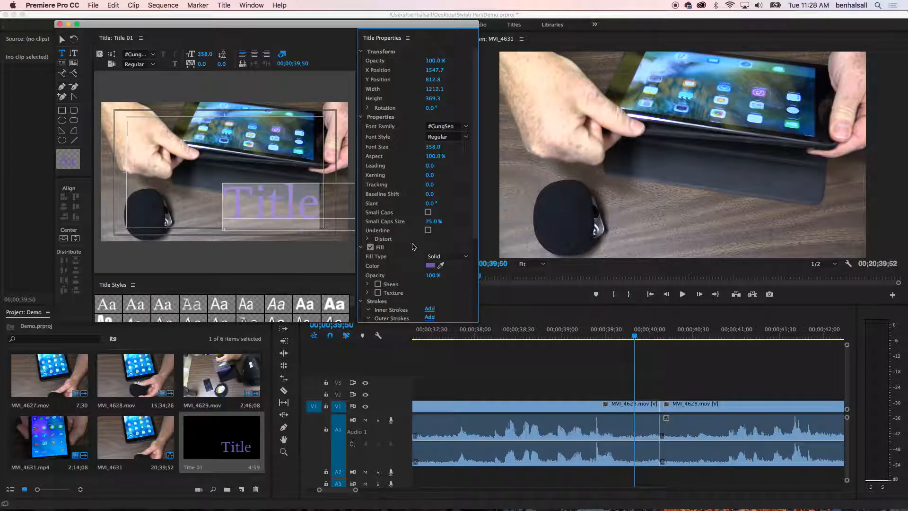
Change the title text's fill color to a bright turquoise.
left_click(430, 266)
left_click_drag(413, 204, 353, 206)
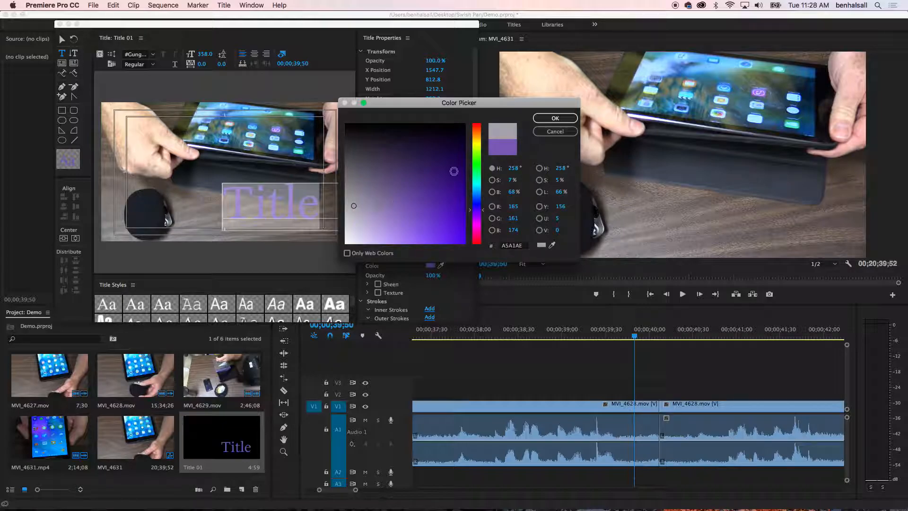
left_click_drag(479, 199, 479, 183)
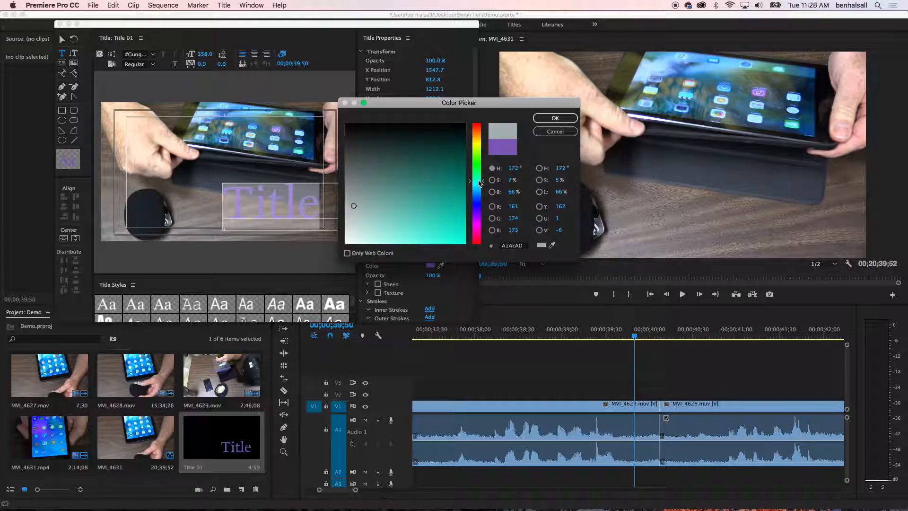
left_click_drag(407, 223, 420, 229)
left_click(549, 118)
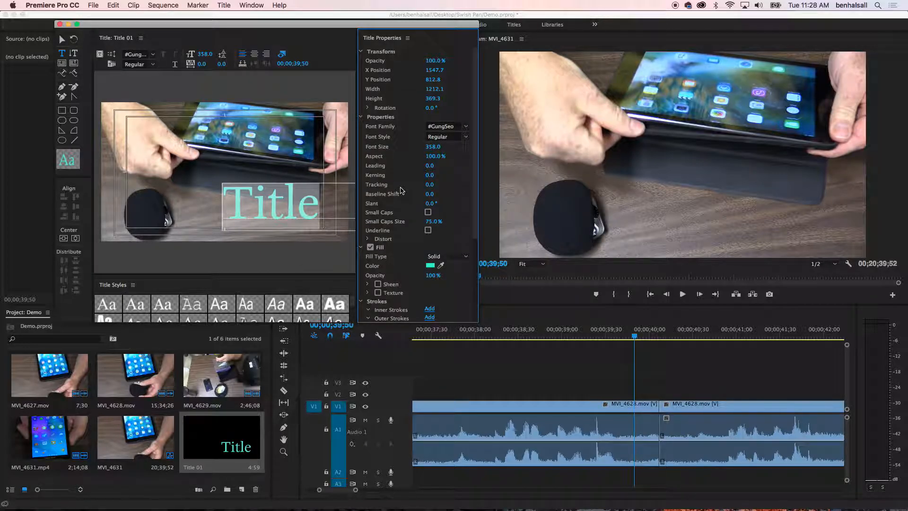
Enable the shadow on the title text and move the text to the upper middle of the video frame.
scroll(401, 190, "down", 5)
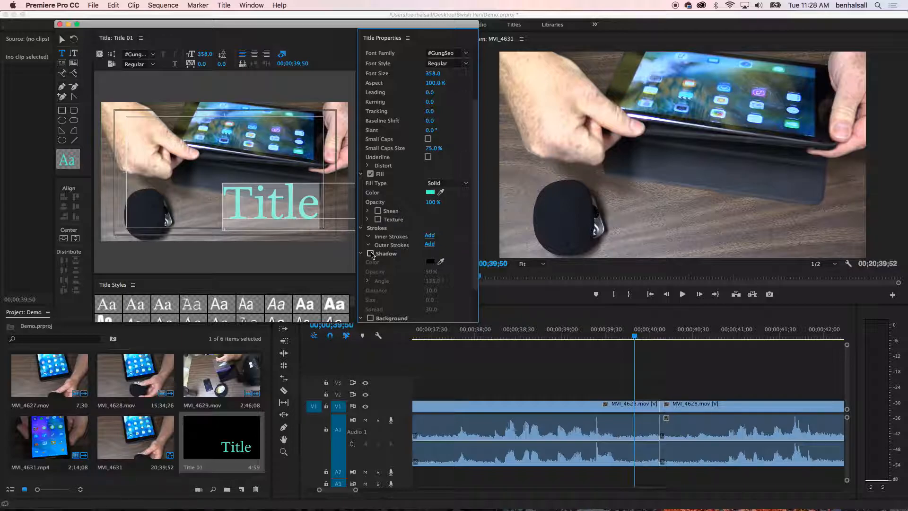
left_click(371, 254)
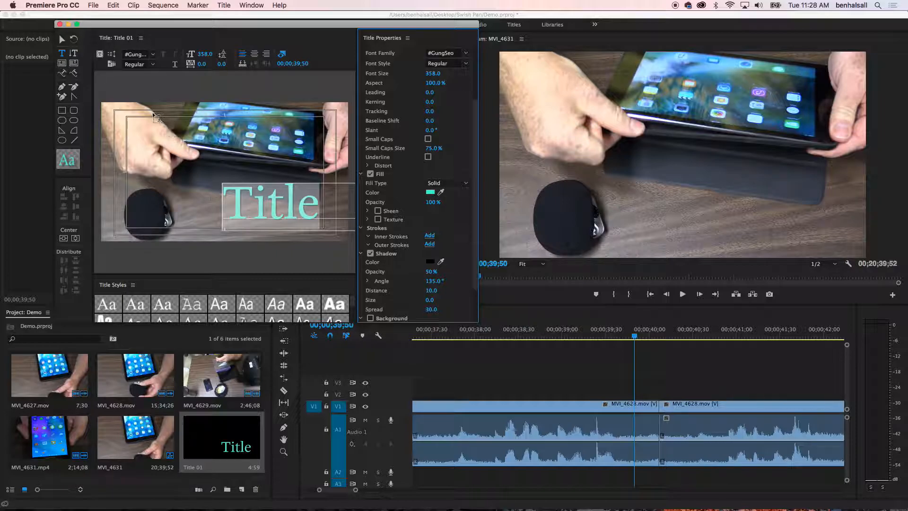
left_click(62, 39)
left_click_drag(238, 196, 174, 130)
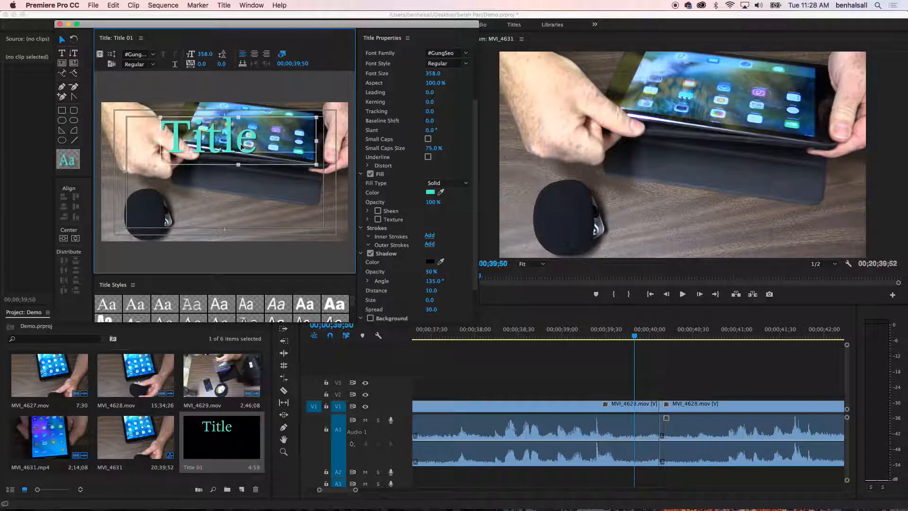
Move the title text to the lower right of the frame and place Title 01 on track V2 above the footage.
left_click_drag(242, 147, 302, 217)
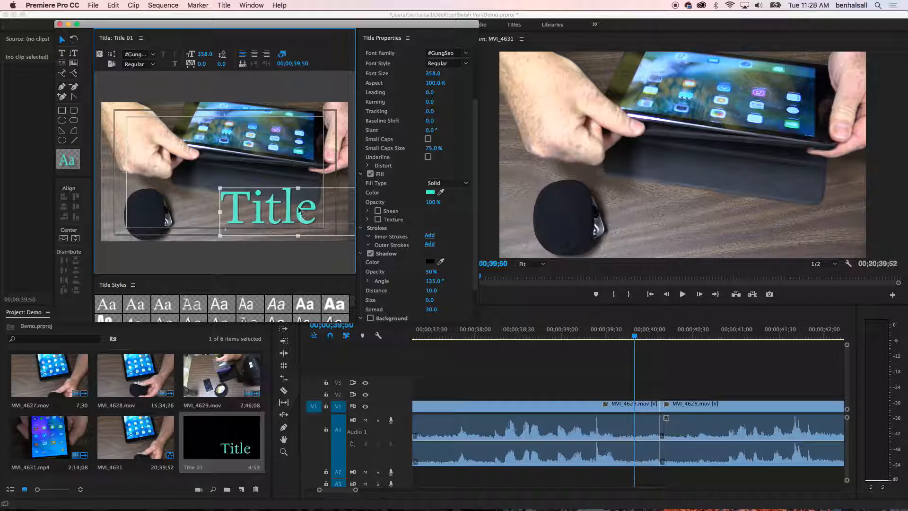
left_click(59, 24)
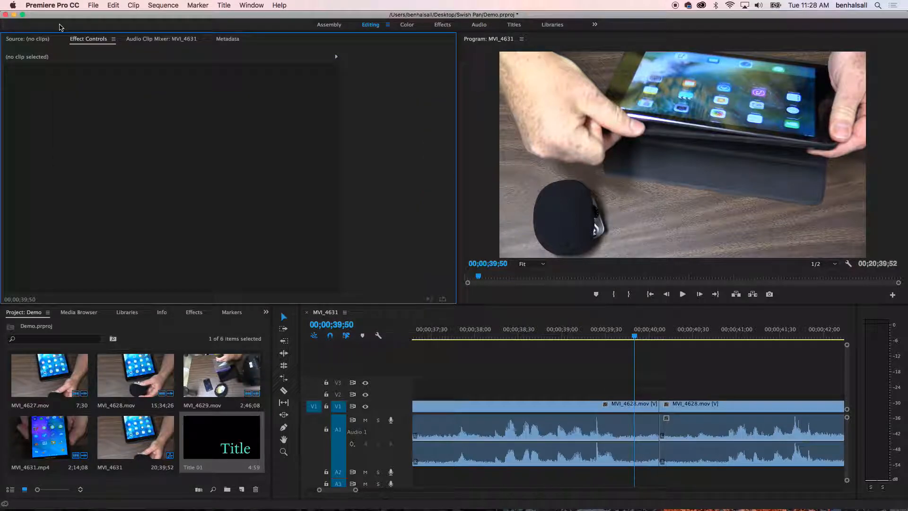
left_click_drag(229, 436, 480, 395)
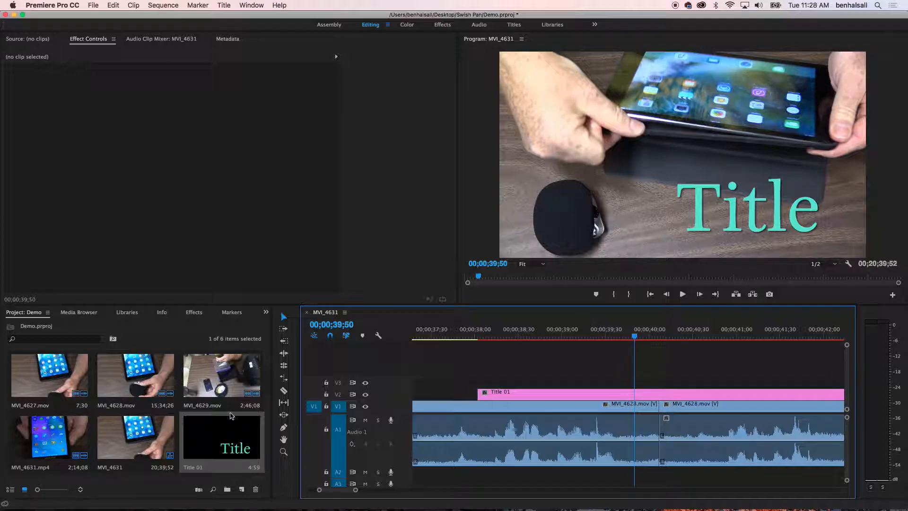
left_click_drag(517, 334, 541, 336)
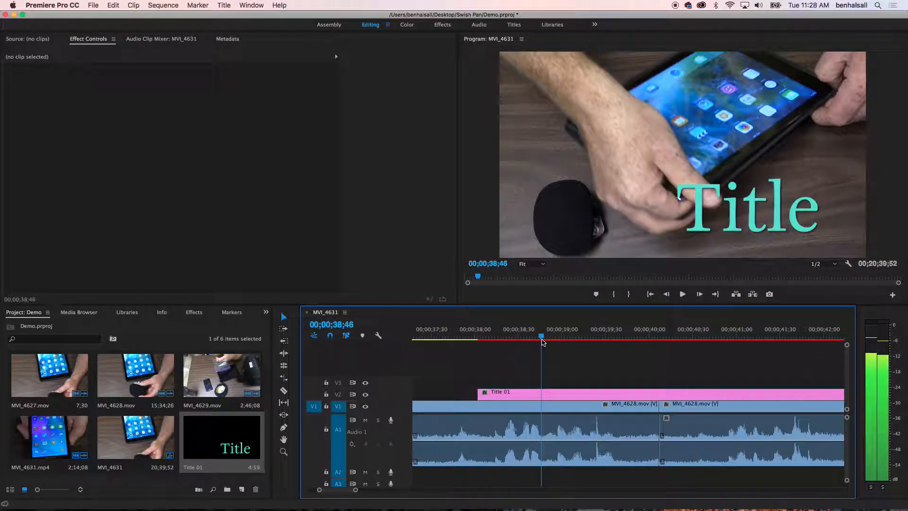
Reopen Title 01 and draw a rectangle about 263 × 340 and a clipped-corner rectangle about 252 × 230 beside the text.
left_click(524, 398)
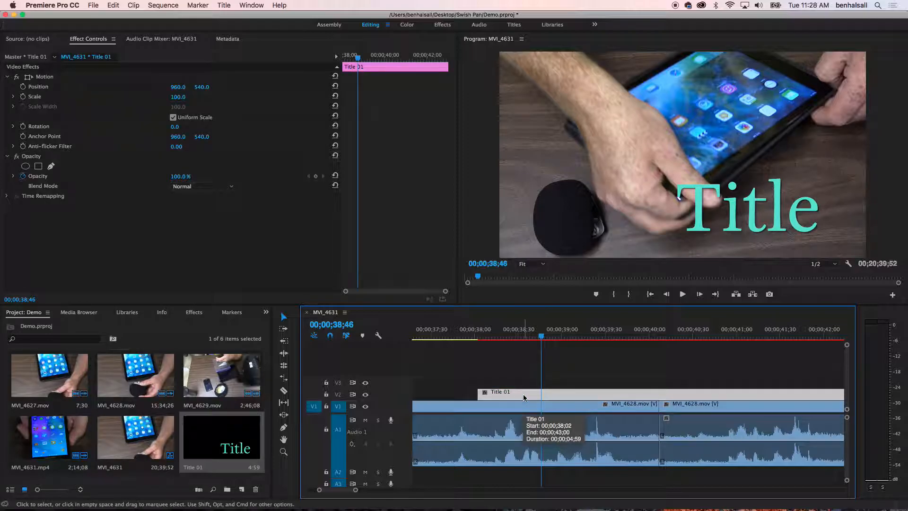
double_click(524, 397)
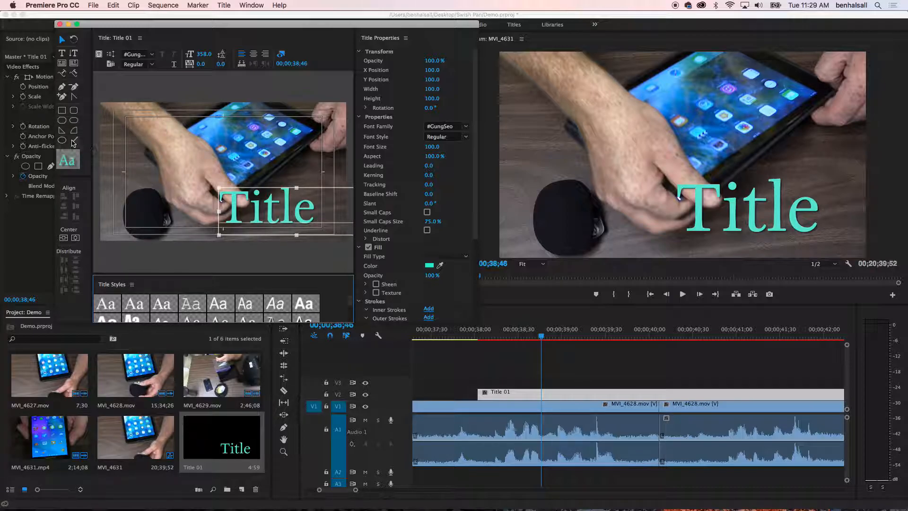
left_click(62, 112)
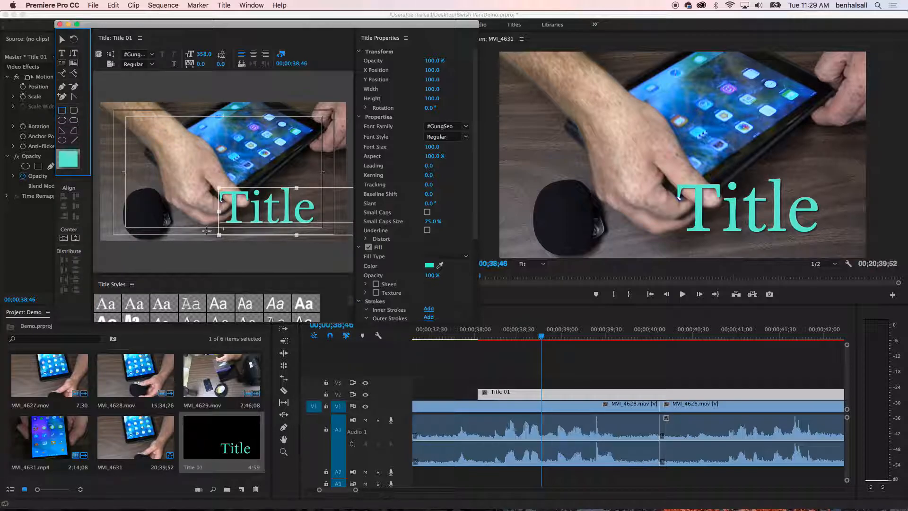
left_click_drag(174, 181, 209, 225)
left_click(62, 120)
left_click_drag(135, 188, 166, 217)
Change the clipped-corner rectangle's fill color to yellow-green C4E255.
left_click(63, 40)
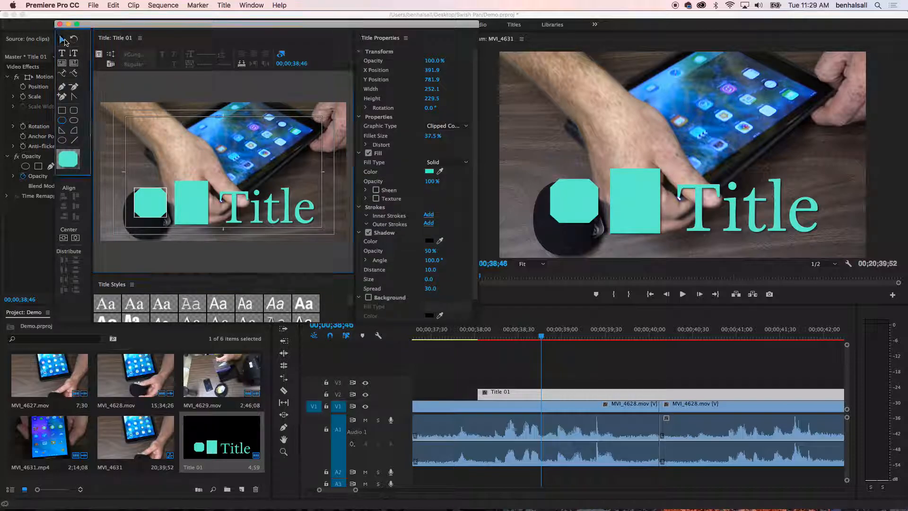
left_click(161, 203)
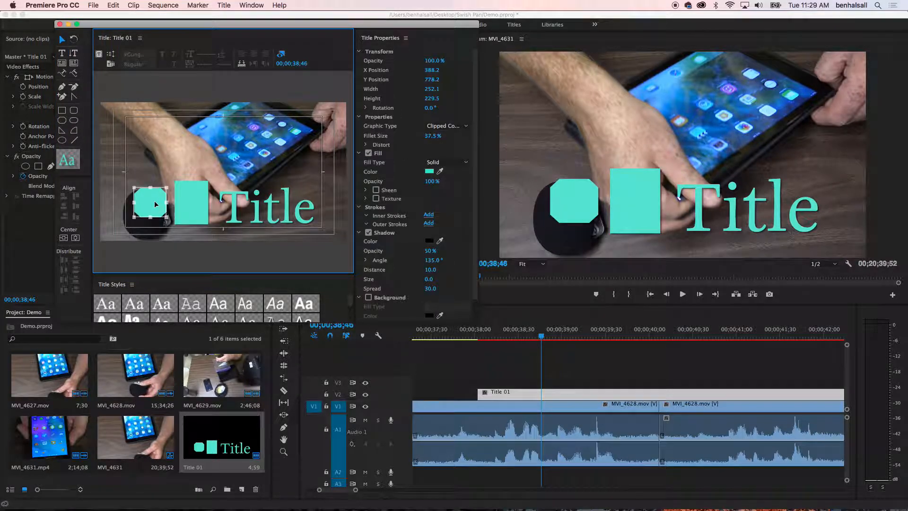
left_click(429, 172)
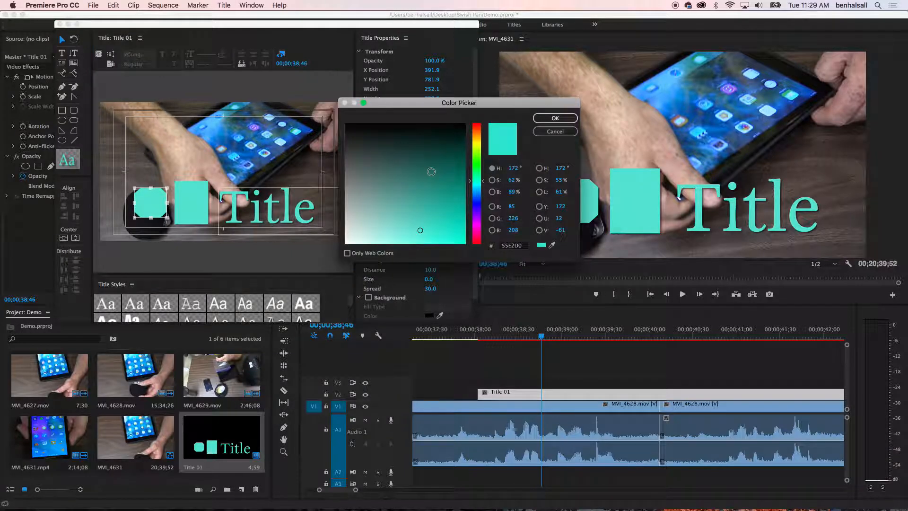
left_click(478, 149)
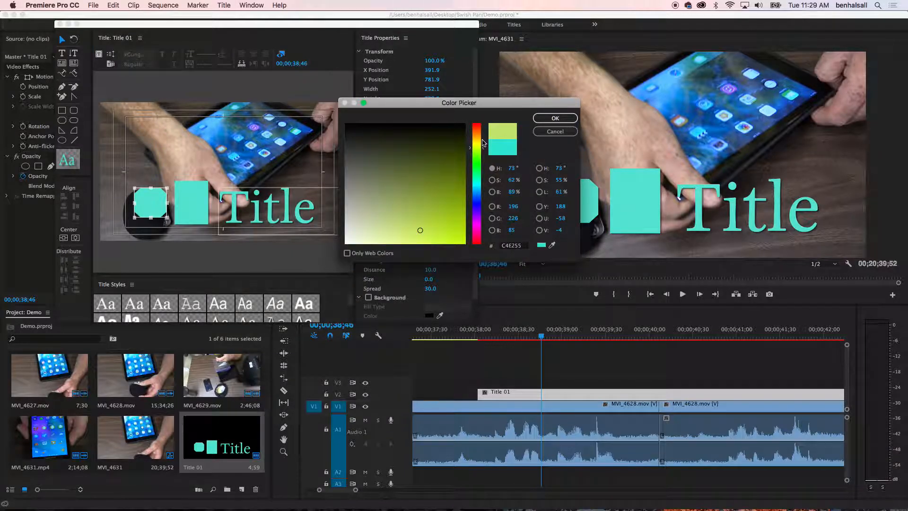
left_click(556, 118)
Move the clipped-corner rectangle onto the title text and stretch it to about 880 × 362 so it covers the whole word.
left_click(188, 209)
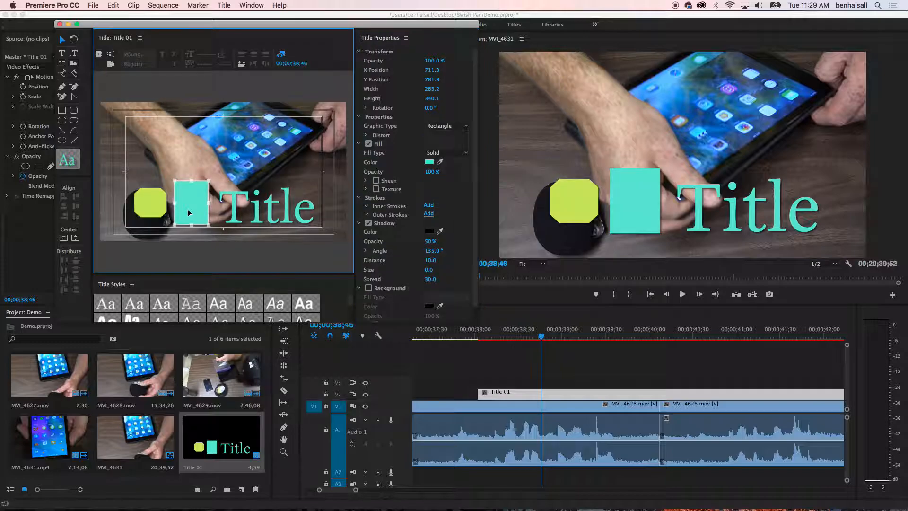
left_click(164, 203)
left_click_drag(173, 203, 227, 201)
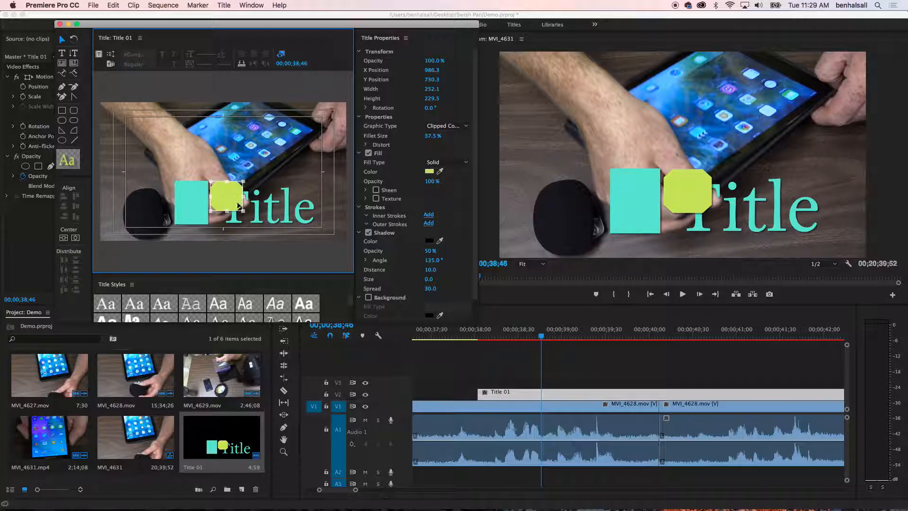
left_click_drag(244, 210, 324, 229)
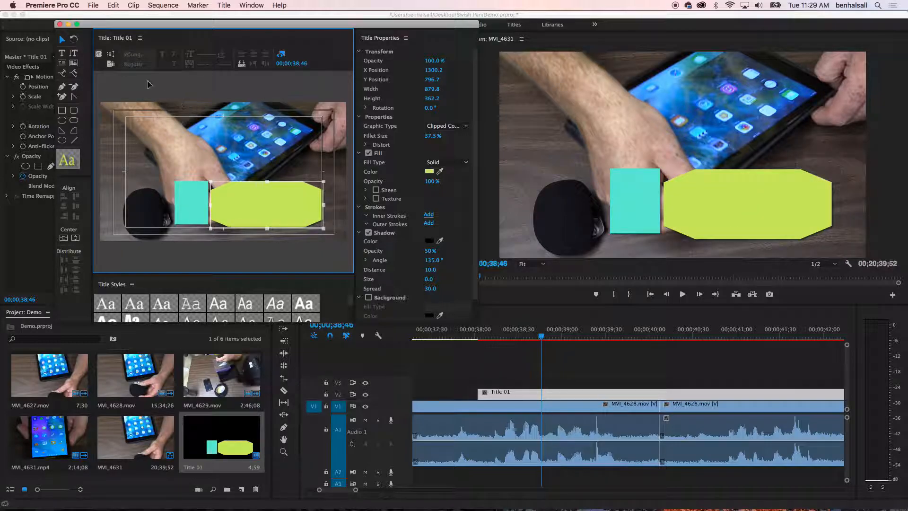
Send the clipped-corner rectangle to the back, behind the title text, and close the title editor.
right_click(268, 204)
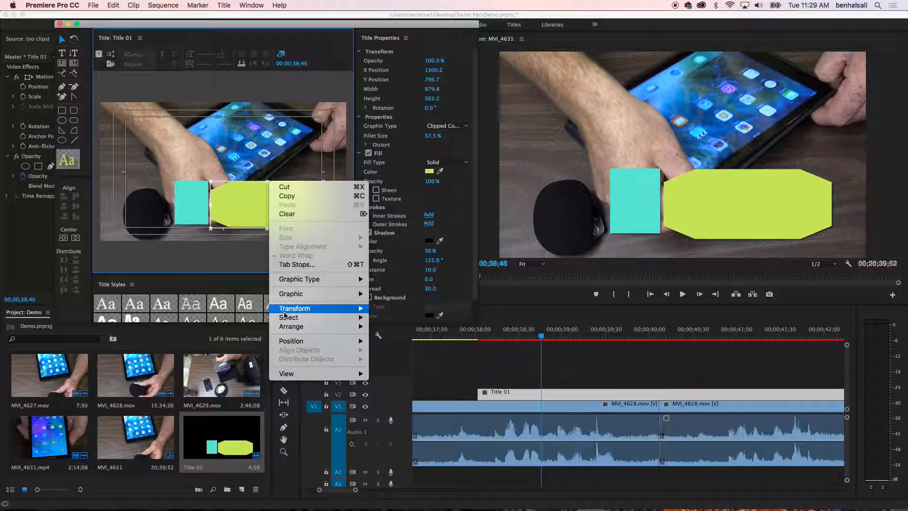
mouse_move(287, 327)
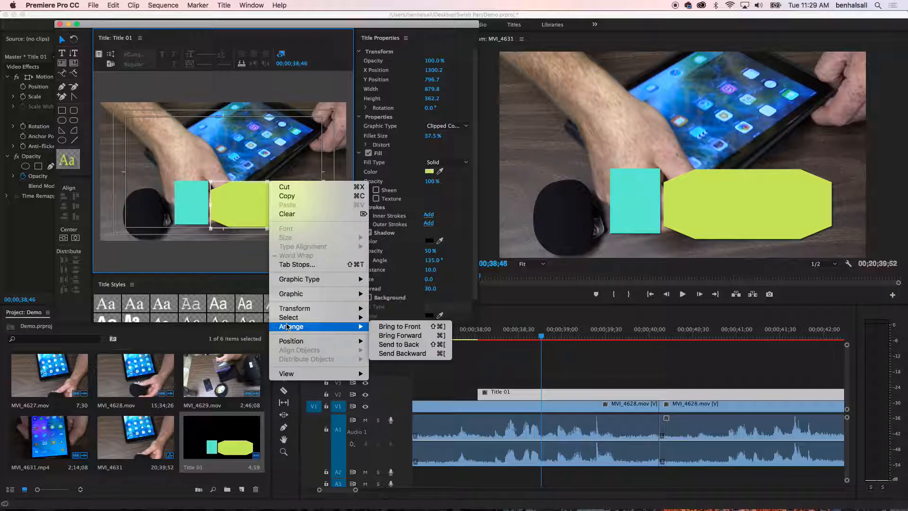
left_click(395, 344)
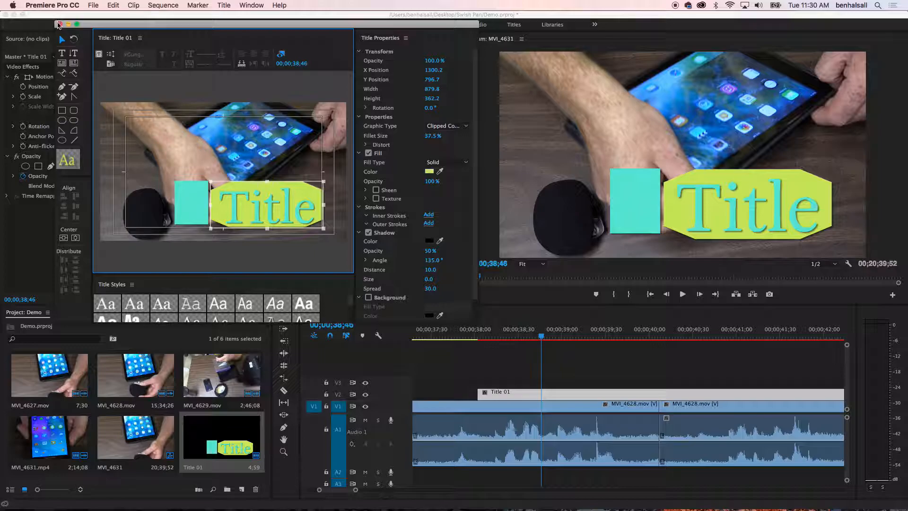
left_click(60, 24)
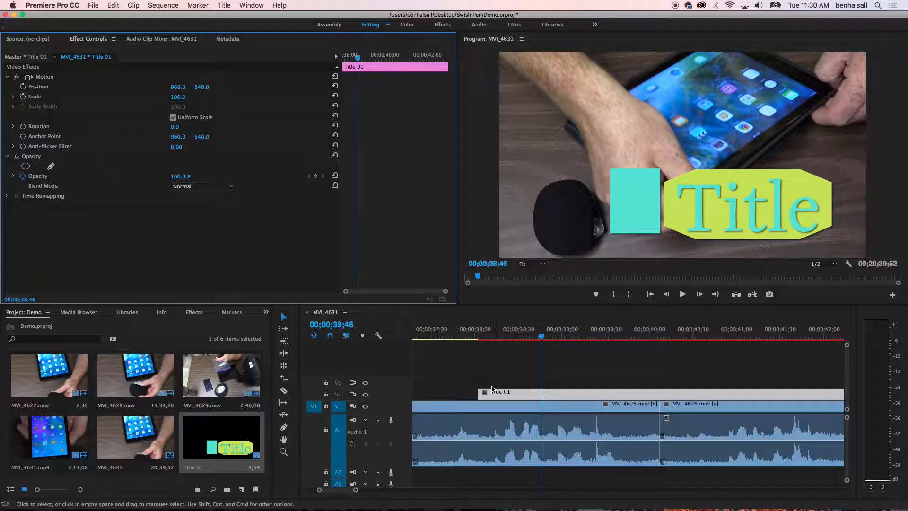
Shorten the Title 01 clip on V2 by trimming its start slightly and its end to shortly before 00;00;41;00.
left_click_drag(482, 392, 591, 393)
key("super+z")
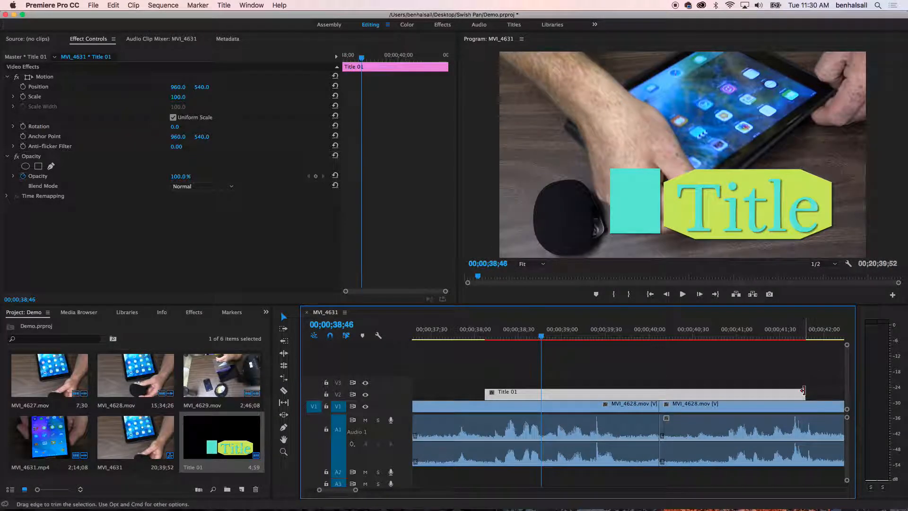
left_click_drag(801, 393, 729, 393)
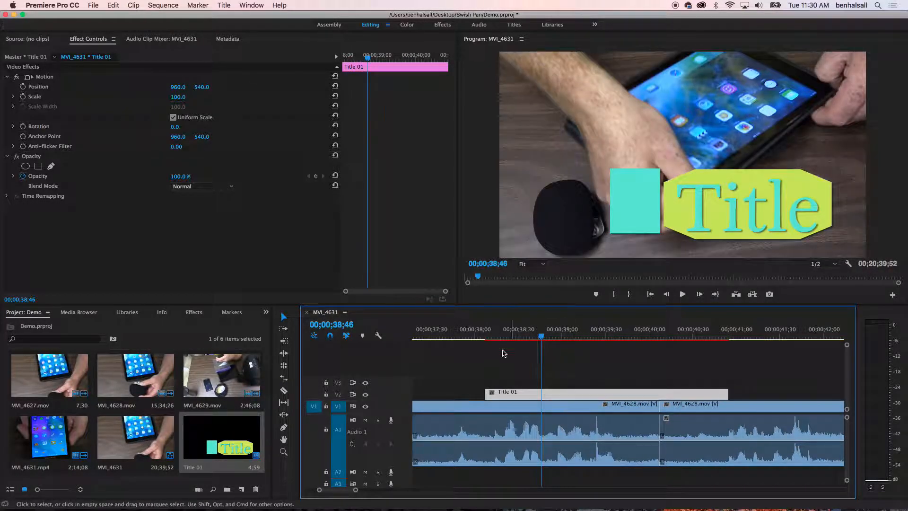
Set the Title 01 clip's scale to 93 in its motion settings.
double_click(522, 395)
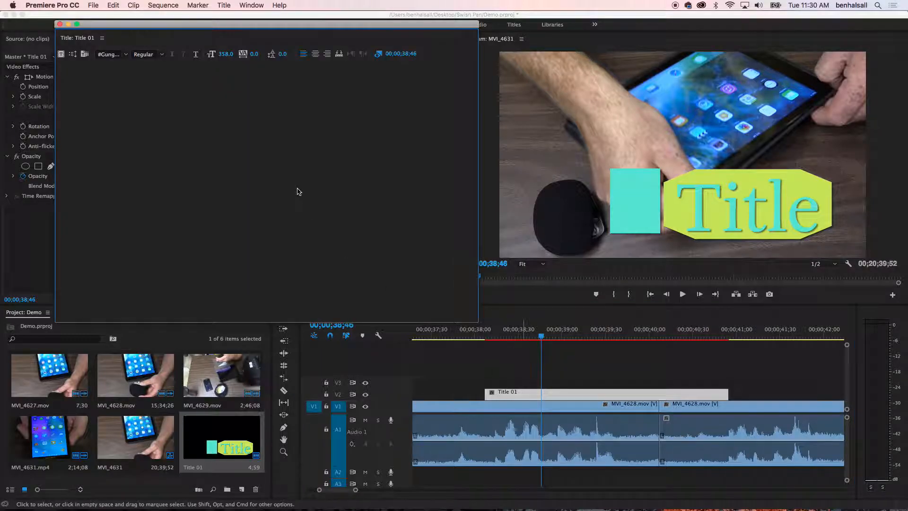
left_click(59, 24)
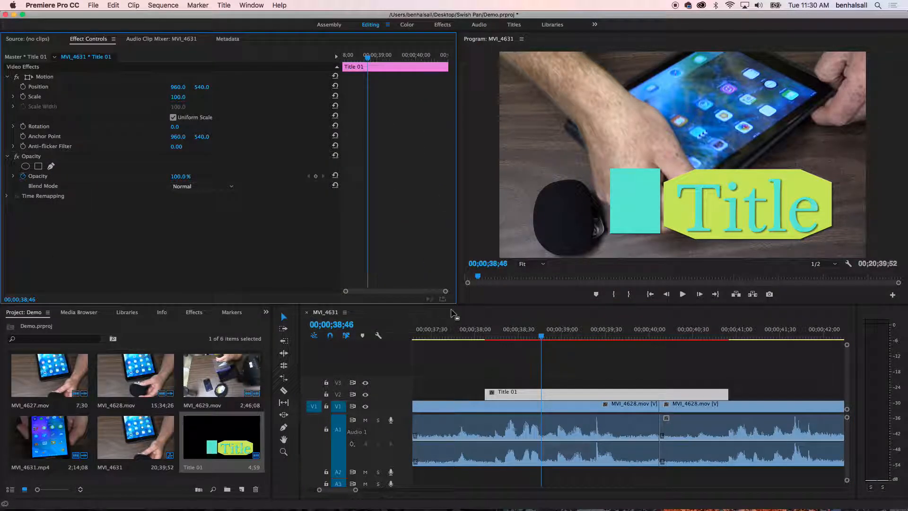
left_click_drag(182, 97, 179, 98)
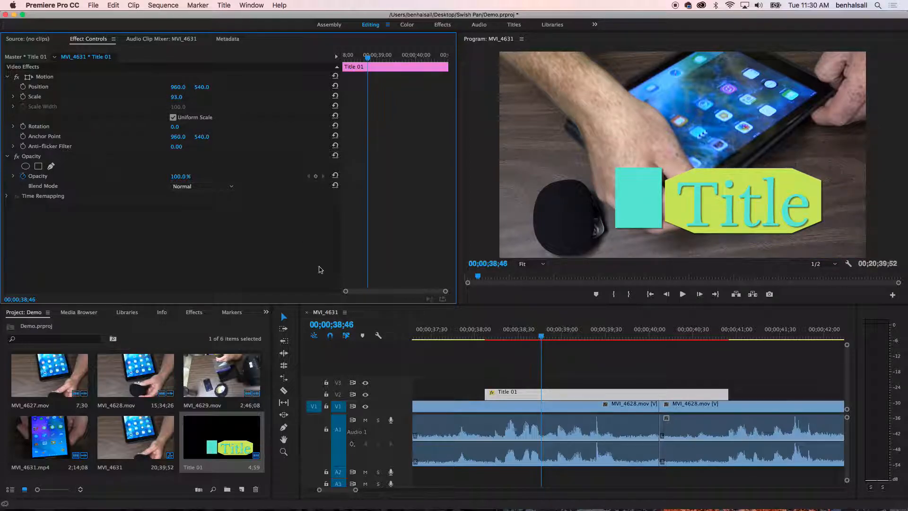
Add position keyframes to the Title 01 clip at 00;00;38;09 and 00;00;38;38.
left_click_drag(542, 337, 489, 341)
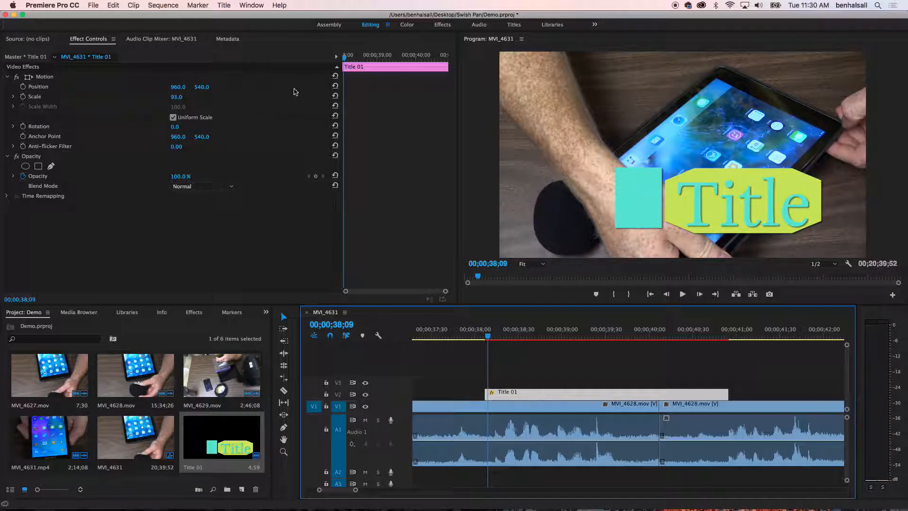
left_click(23, 87)
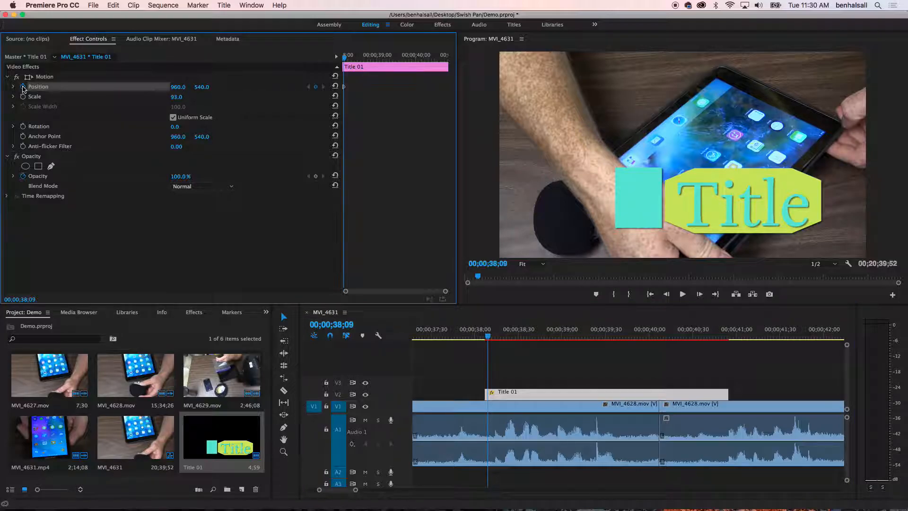
left_click_drag(489, 337, 530, 339)
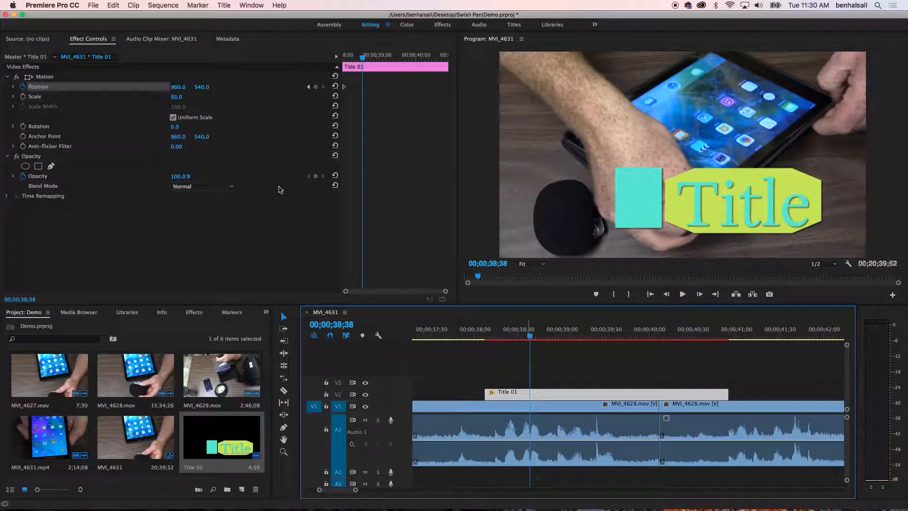
left_click(317, 88)
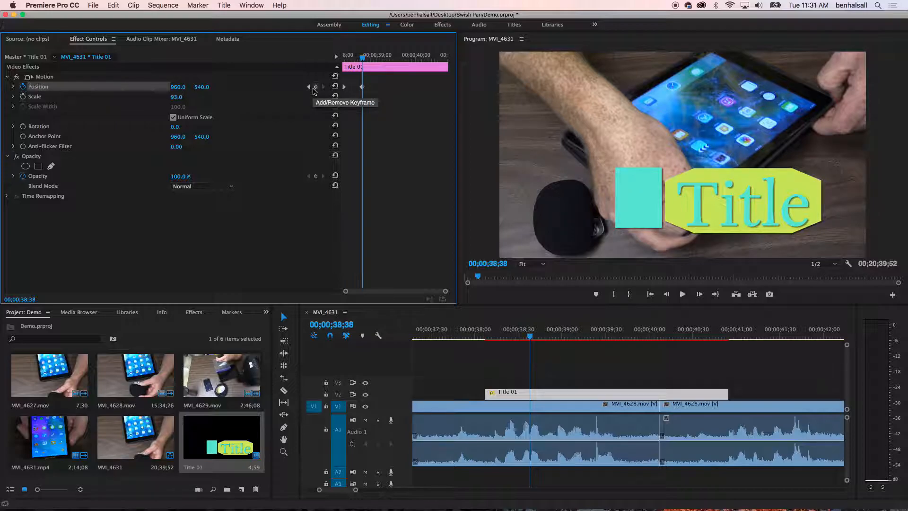
Set the horizontal position at the first keyframe to -745 so the title starts outside the frame.
left_click(309, 86)
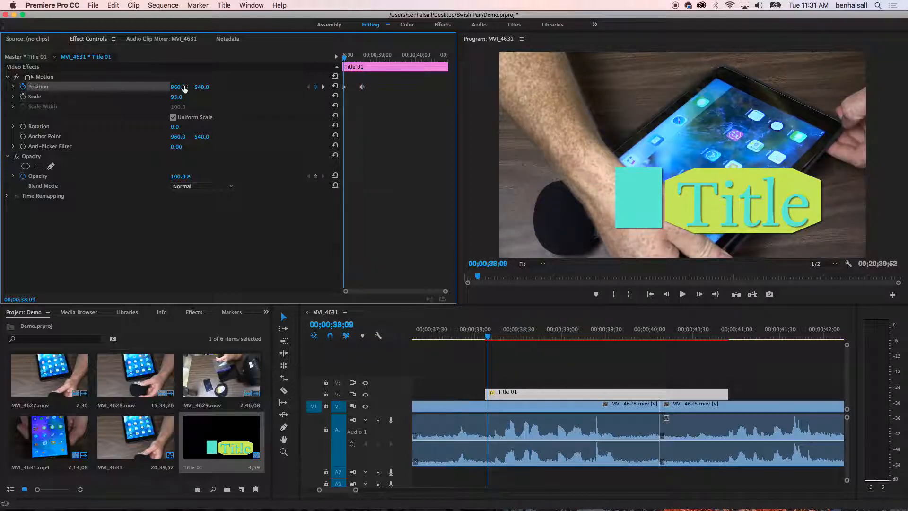
mouse_move(184, 90)
left_mouse_down()
mouse_move(171, 96)
mouse_move(180, 89)
left_mouse_up()
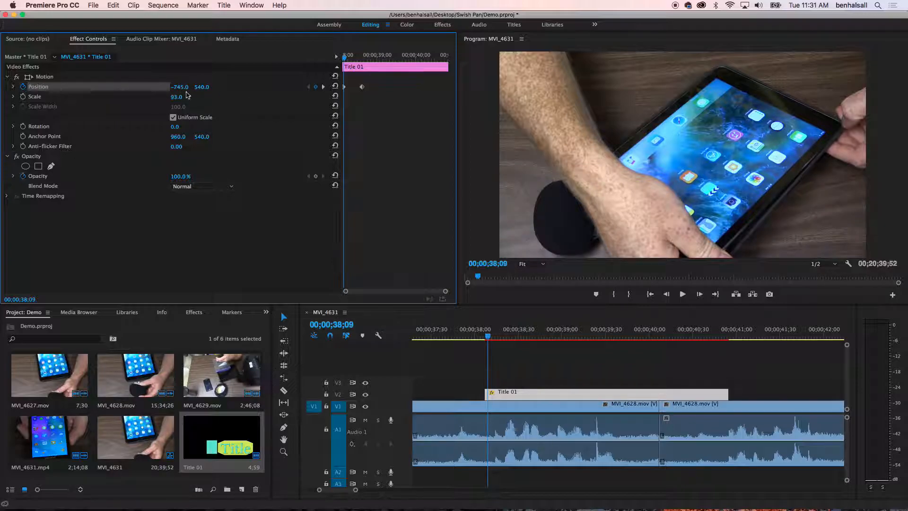
Play back and scrub through the start of the Title 01 clip to check its slide-in animation.
left_click(488, 337)
key("space")
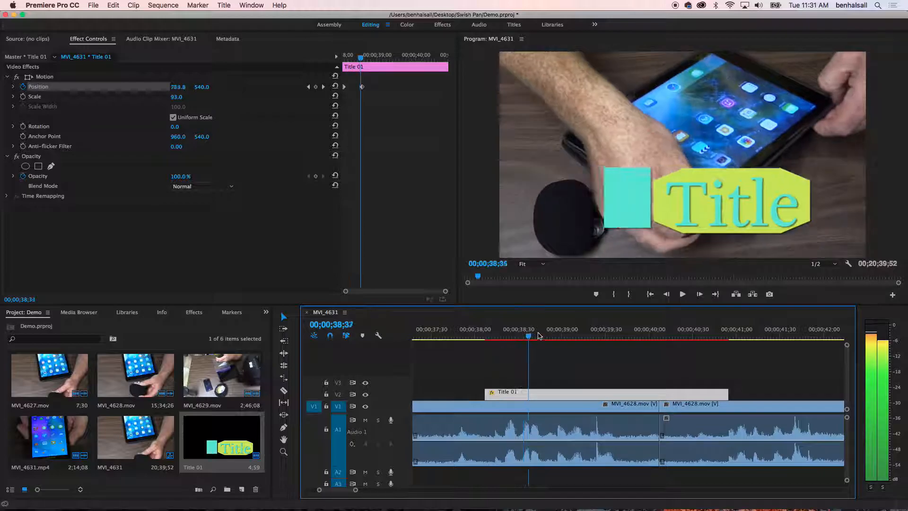
left_click(473, 337)
mouse_move(479, 340)
left_mouse_down()
mouse_move(534, 336)
mouse_move(464, 337)
mouse_move(487, 337)
left_mouse_up()
left_click(522, 337)
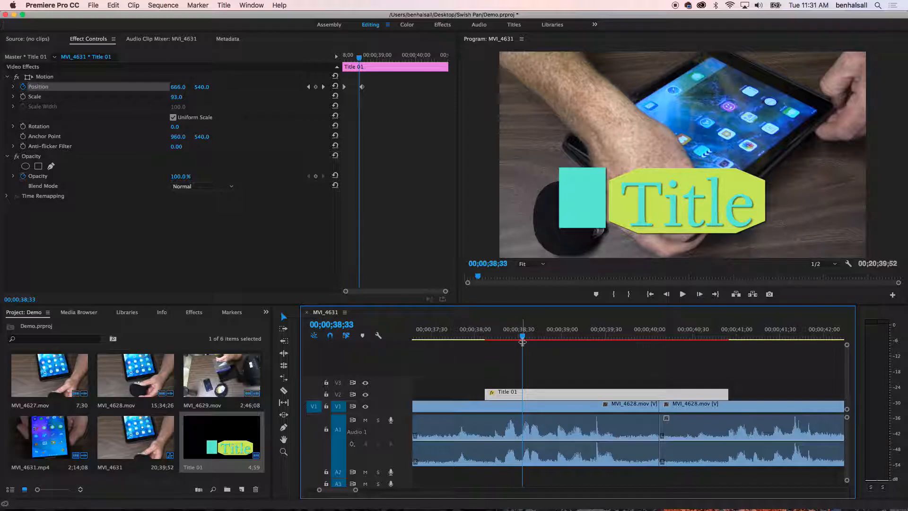
left_click_drag(523, 337, 496, 337)
key("space")
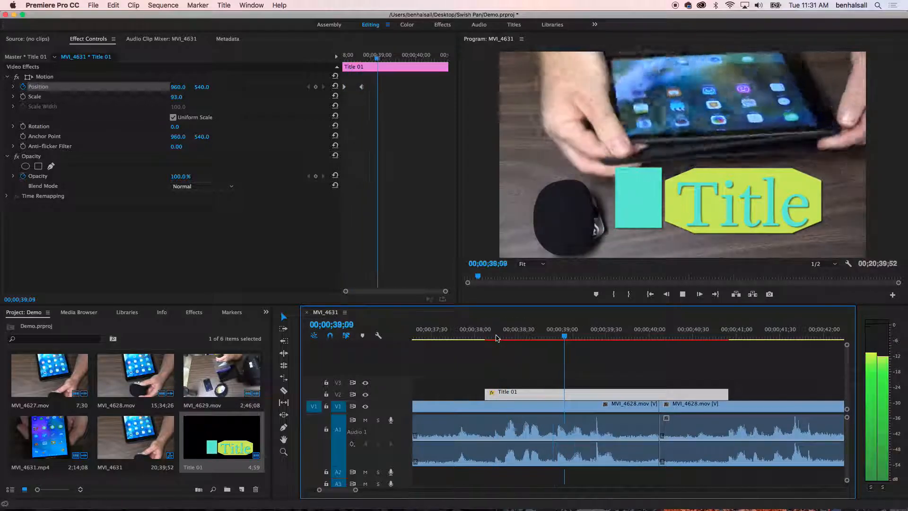
key("space")
left_click(487, 337)
key("space")
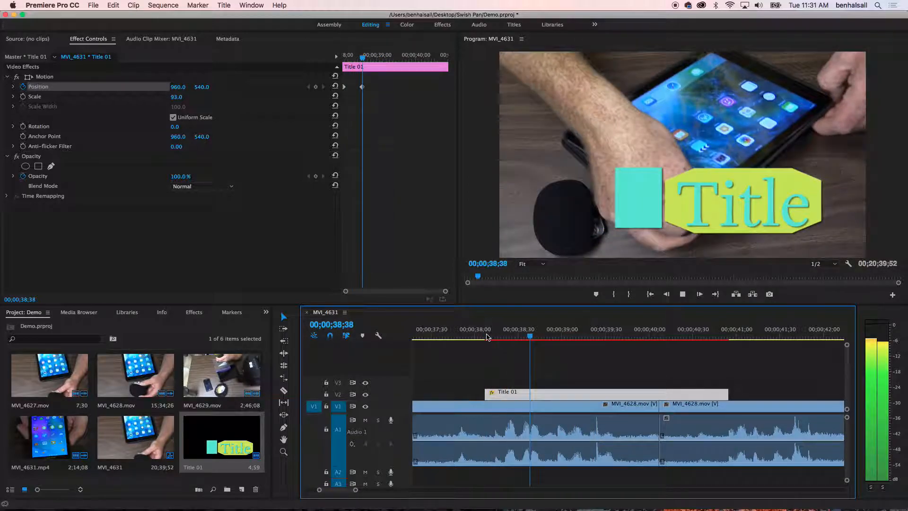
key("space")
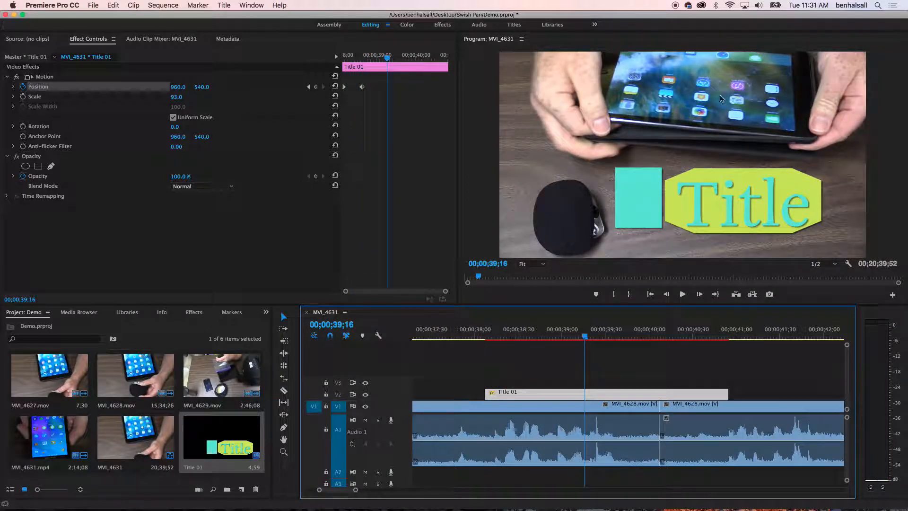